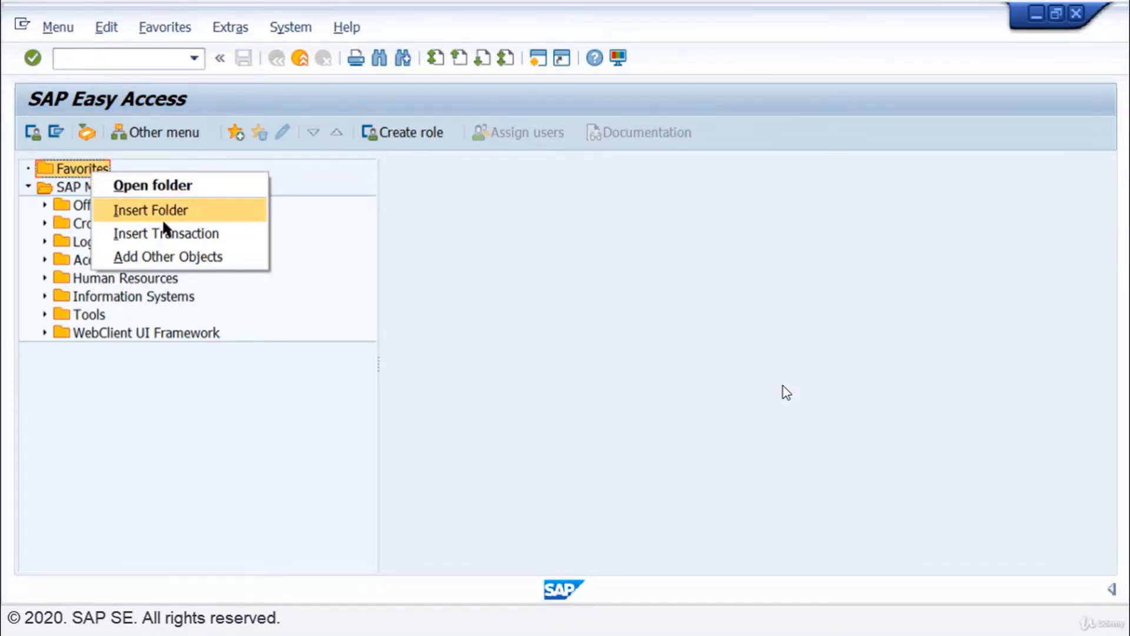
Create a folder named "SAP Simplified" in the Favorites list.
{"action": "left_click", "coordinate": [237, 219]}
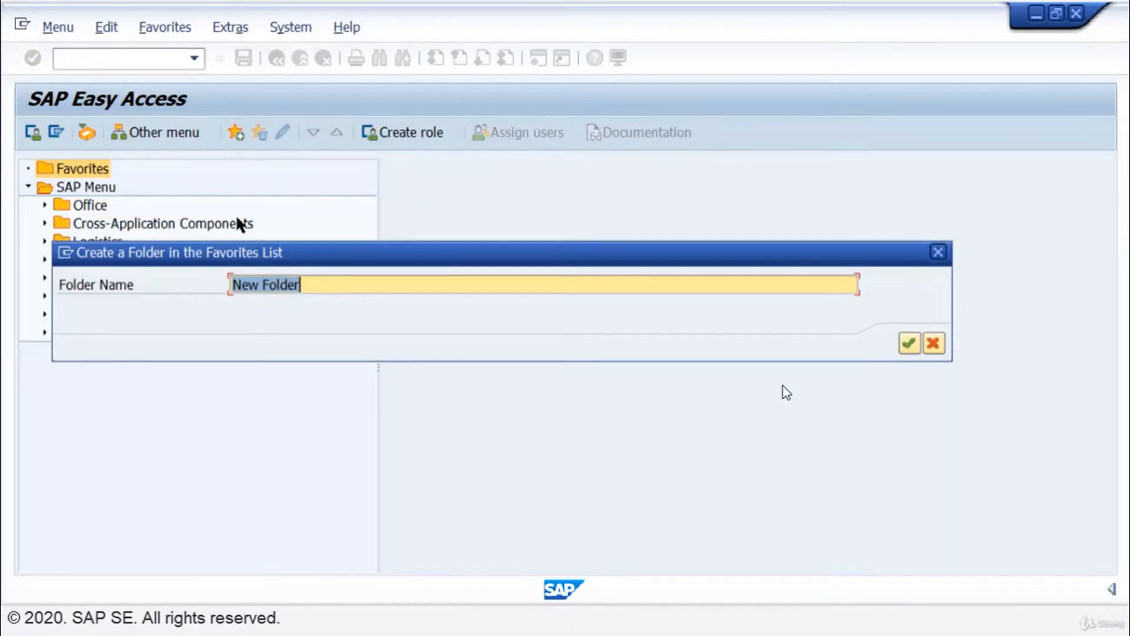
{"action": "type", "text": "SA"}
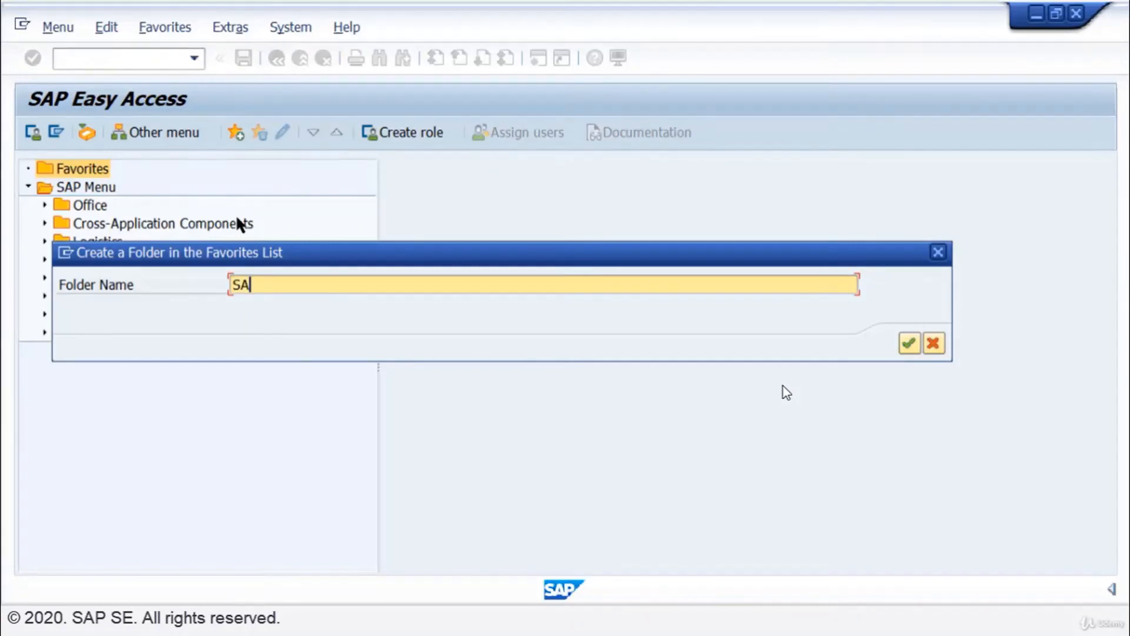
{"action": "type", "text": "P Simplified"}
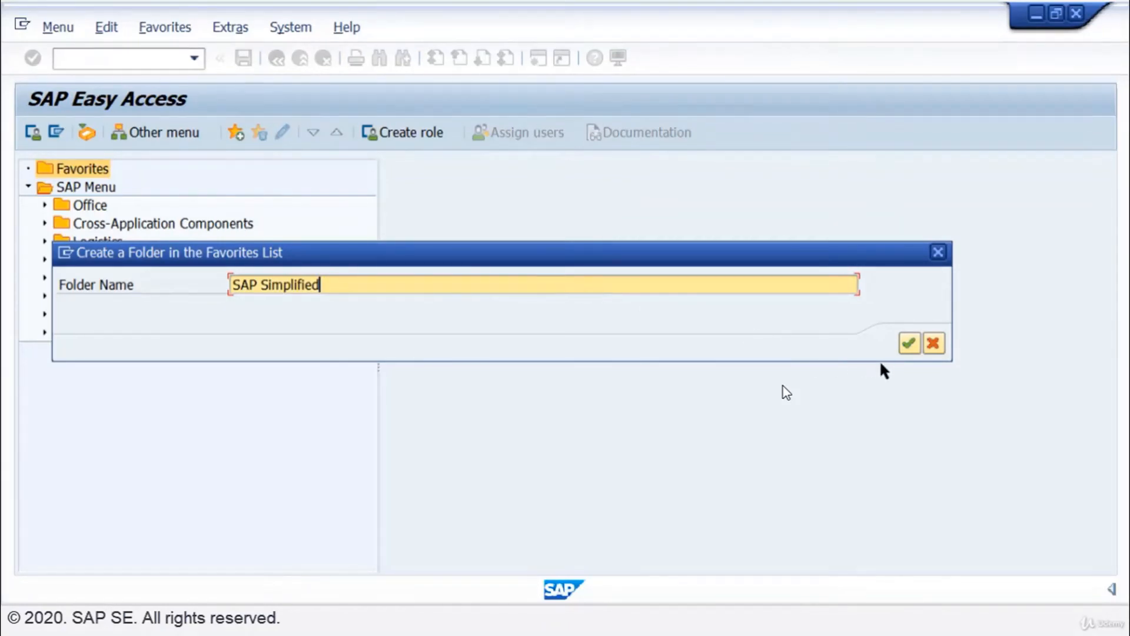
{"action": "left_click", "coordinate": [908, 343]}
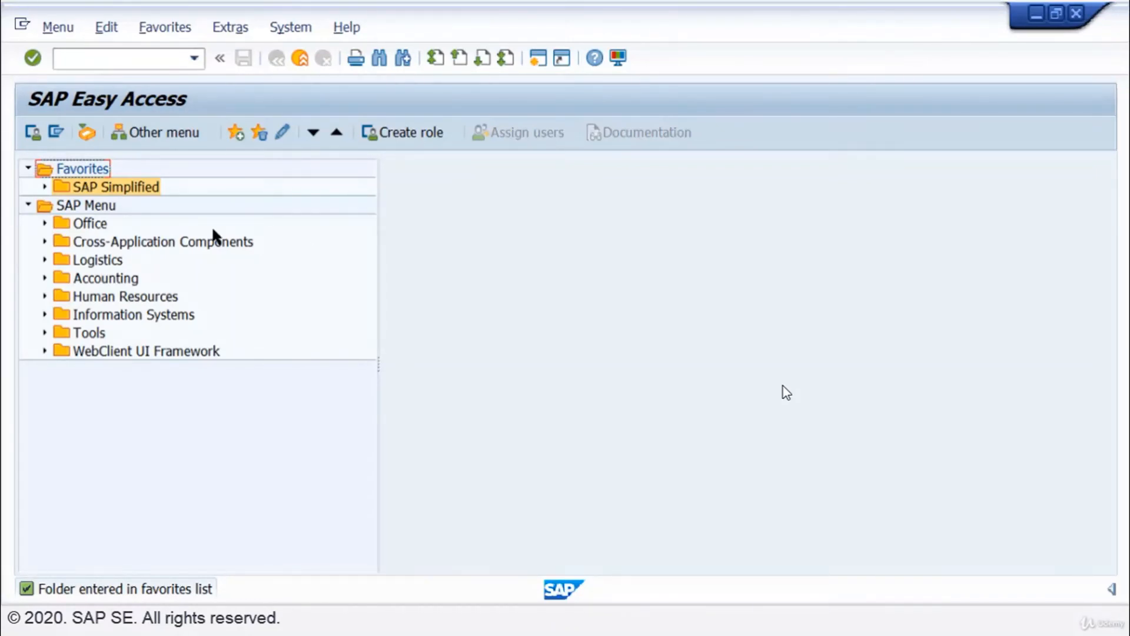
Add a second folder named "For Absolute Beginners" directly under Favorites.
{"action": "right_click", "coordinate": [88, 169]}
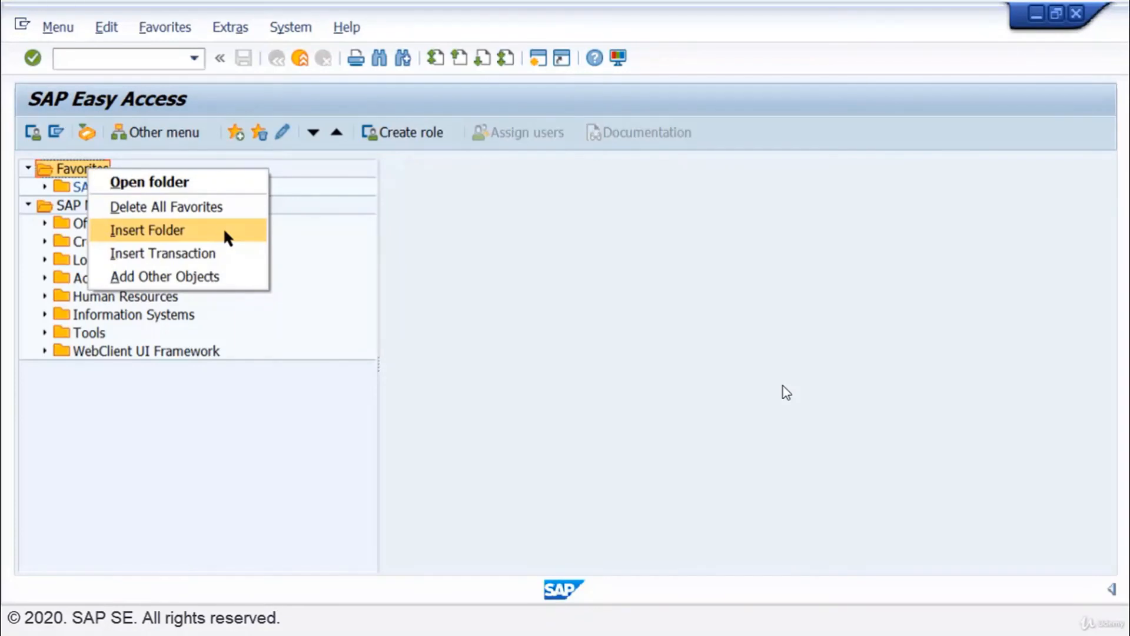
{"action": "left_click", "coordinate": [225, 231]}
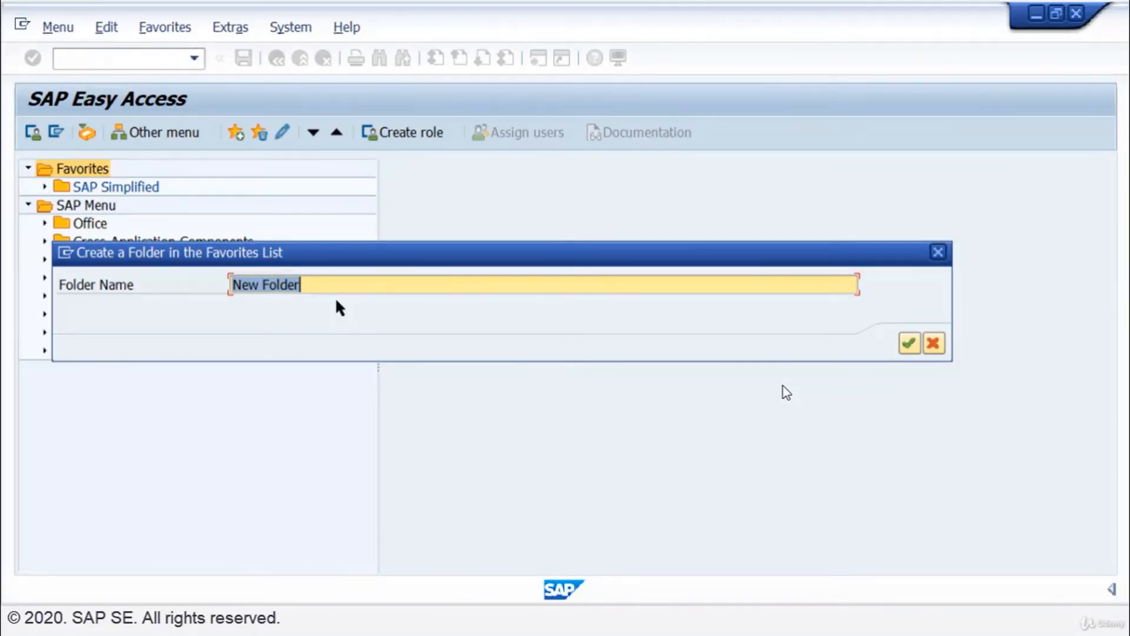
{"action": "type", "text": "F"}
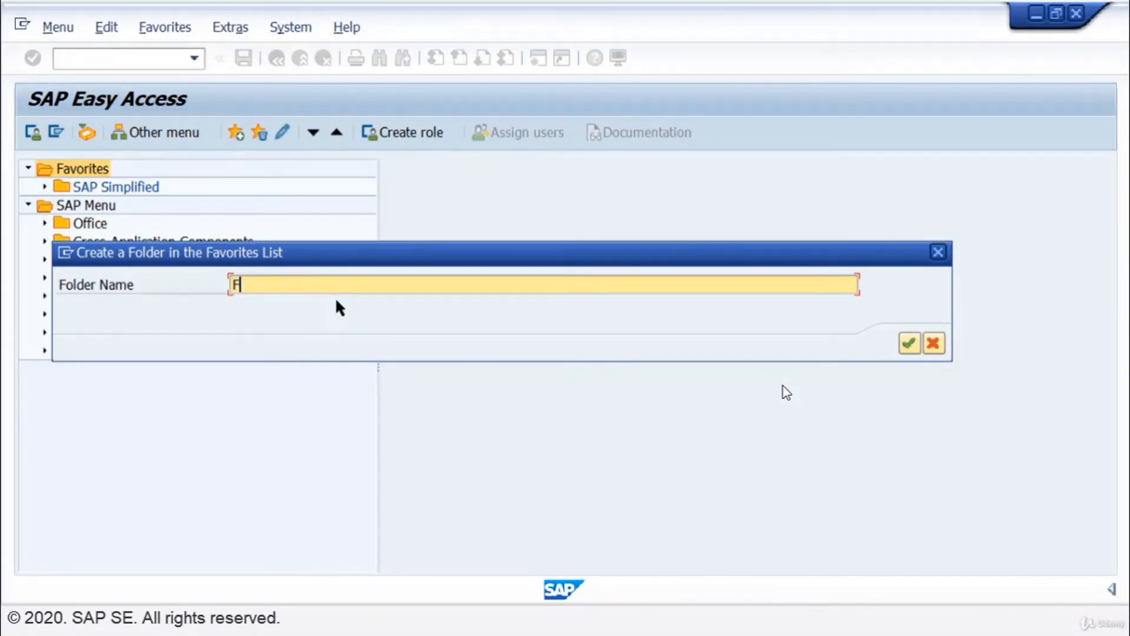
{"action": "type", "text": "or Absolute Beginners"}
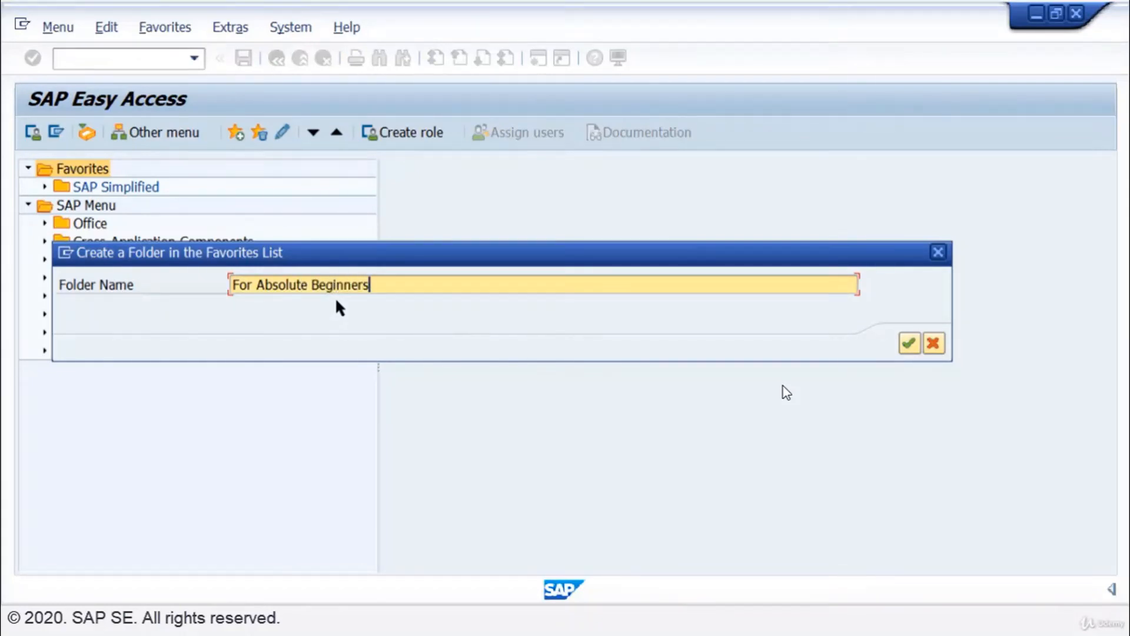
{"action": "left_click", "coordinate": [909, 341]}
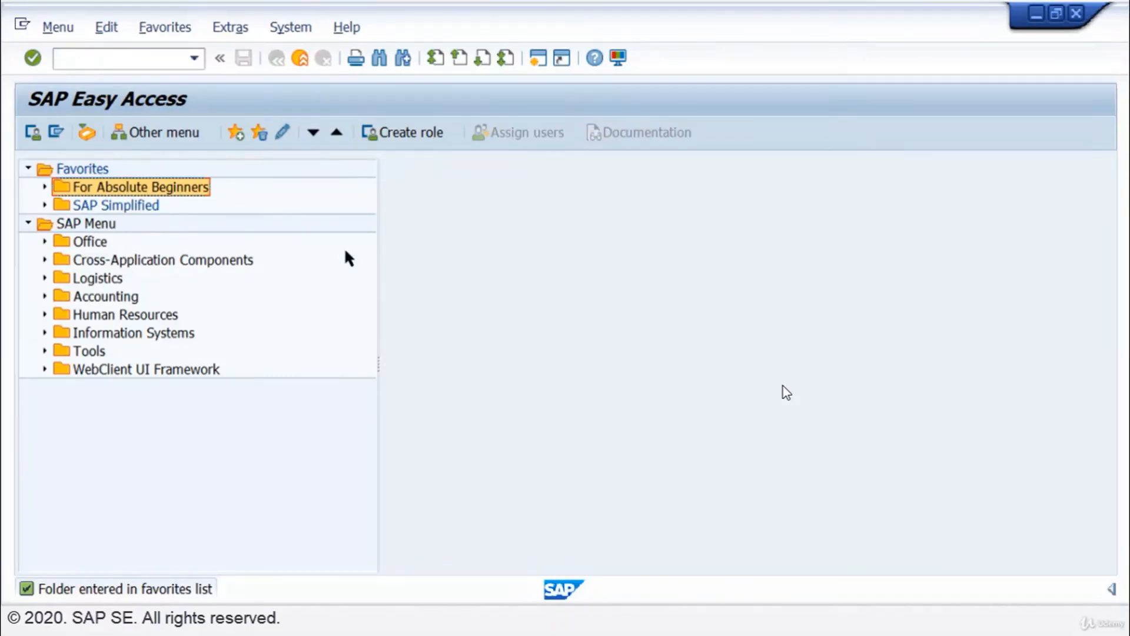
Insert a subfolder named "Customer" inside the For Absolute Beginners favorites folder.
{"action": "left_click", "coordinate": [135, 207]}
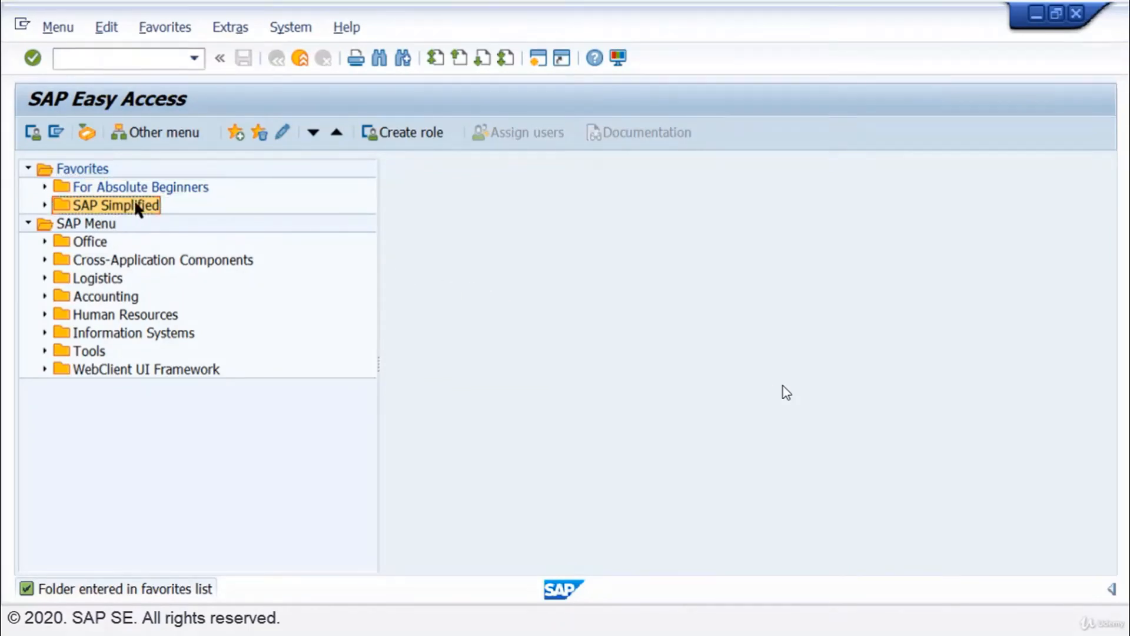
{"action": "left_click", "coordinate": [191, 190]}
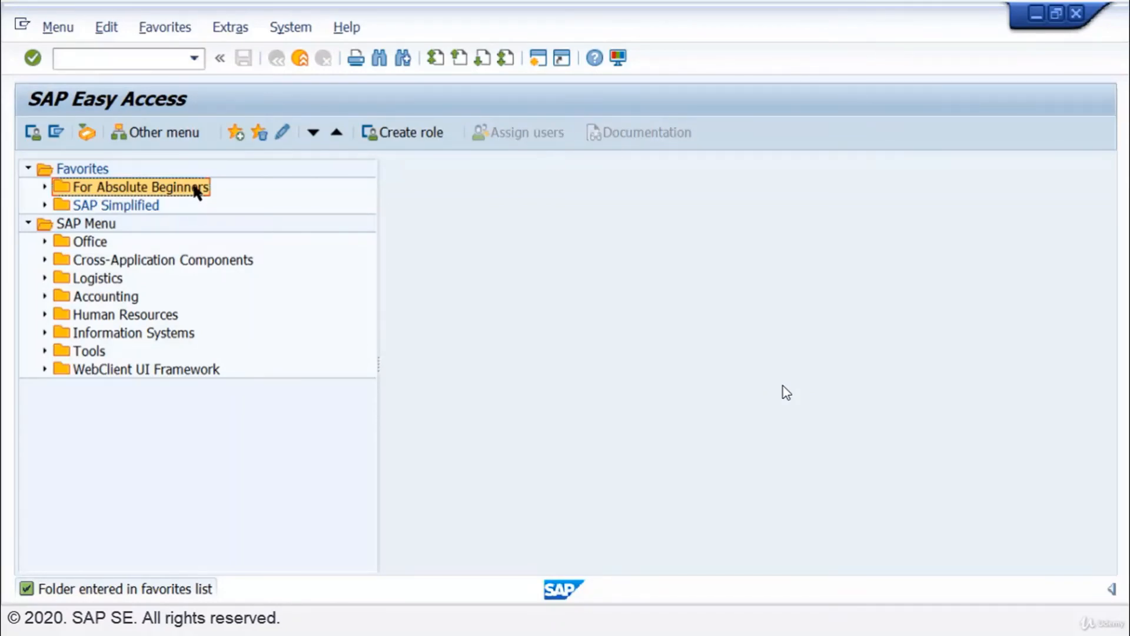
{"action": "right_click", "coordinate": [194, 187]}
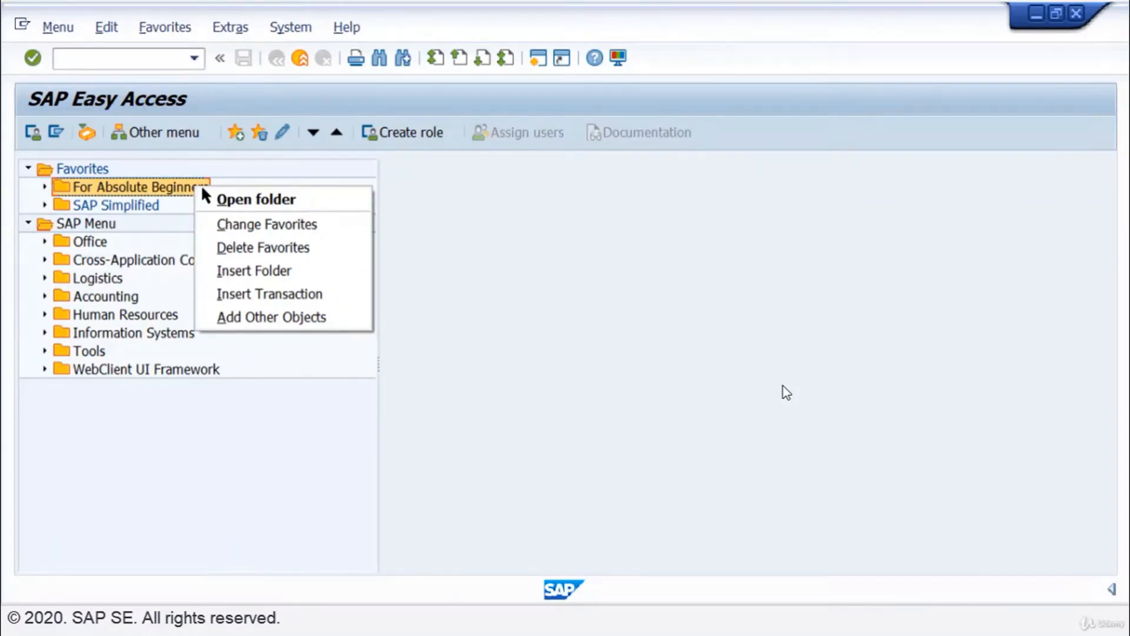
{"action": "left_click", "coordinate": [307, 270]}
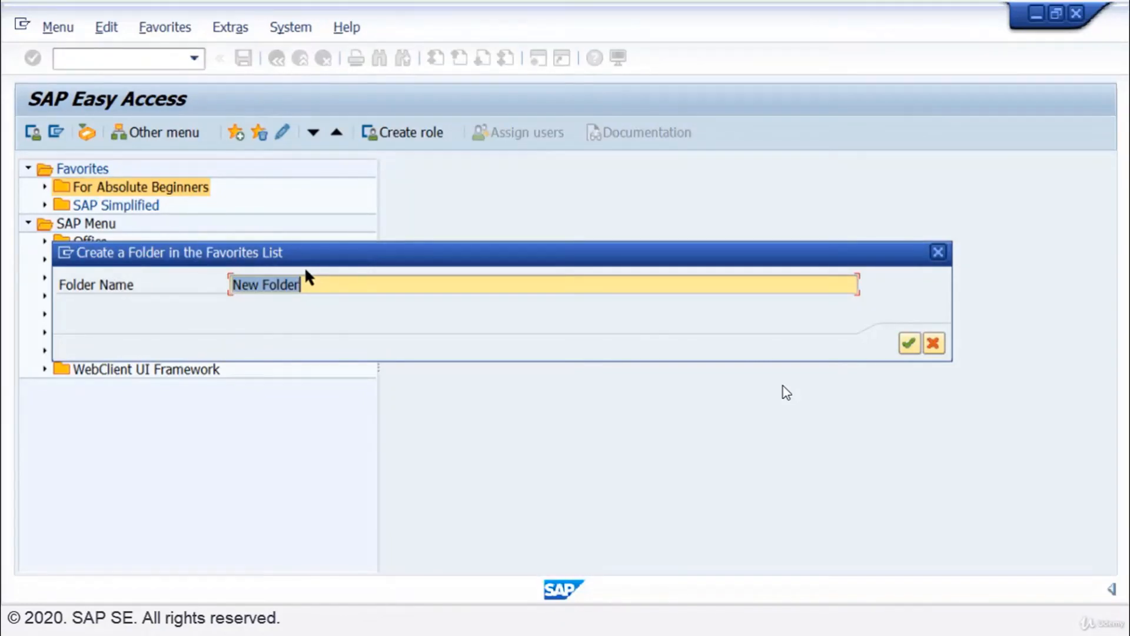
{"action": "type", "text": "Custom"}
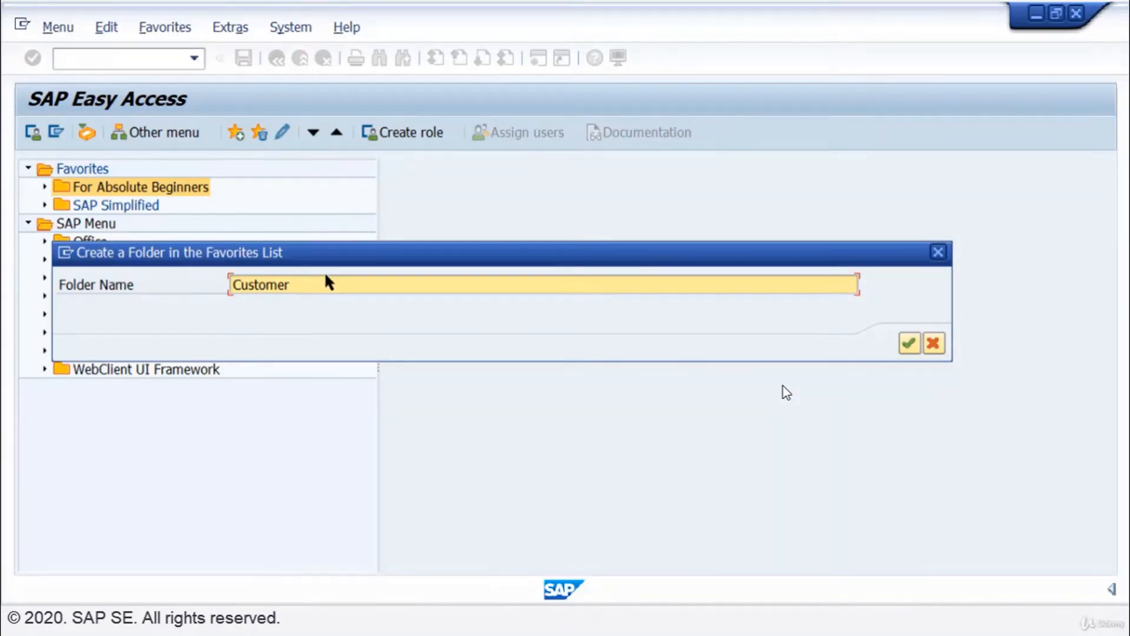
{"action": "left_click", "coordinate": [907, 347]}
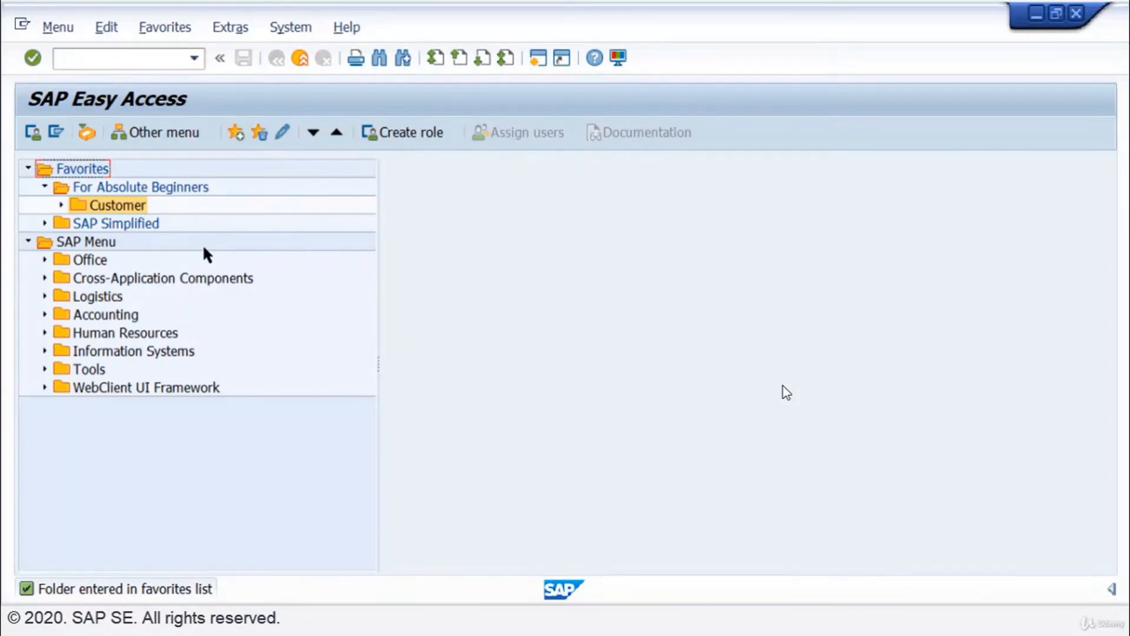
Insert transaction FB50 into the SAP Simplified favorites folder.
{"action": "left_click", "coordinate": [129, 224]}
{"action": "right_click", "coordinate": [129, 223]}
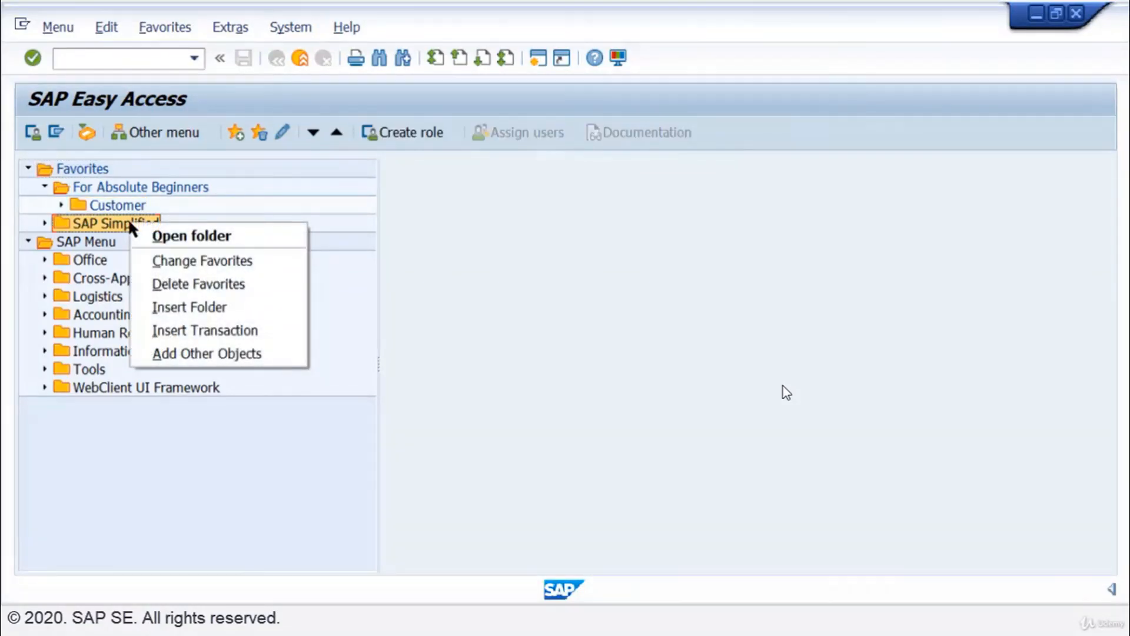
{"action": "left_click", "coordinate": [277, 328]}
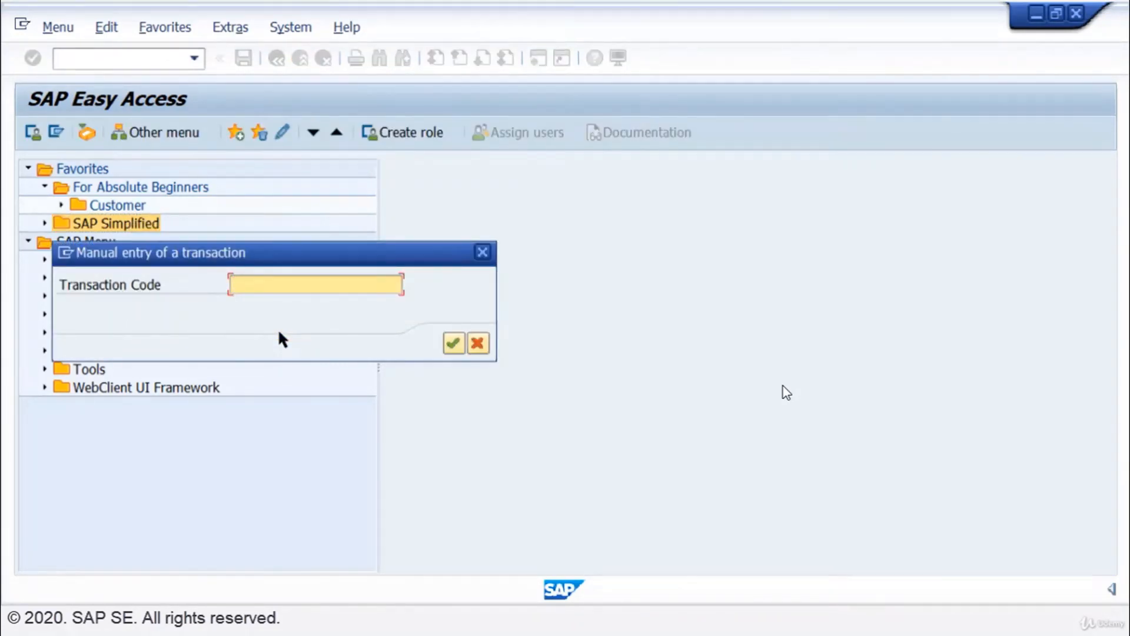
{"action": "type", "text": "FB50"}
{"action": "left_click", "coordinate": [451, 339]}
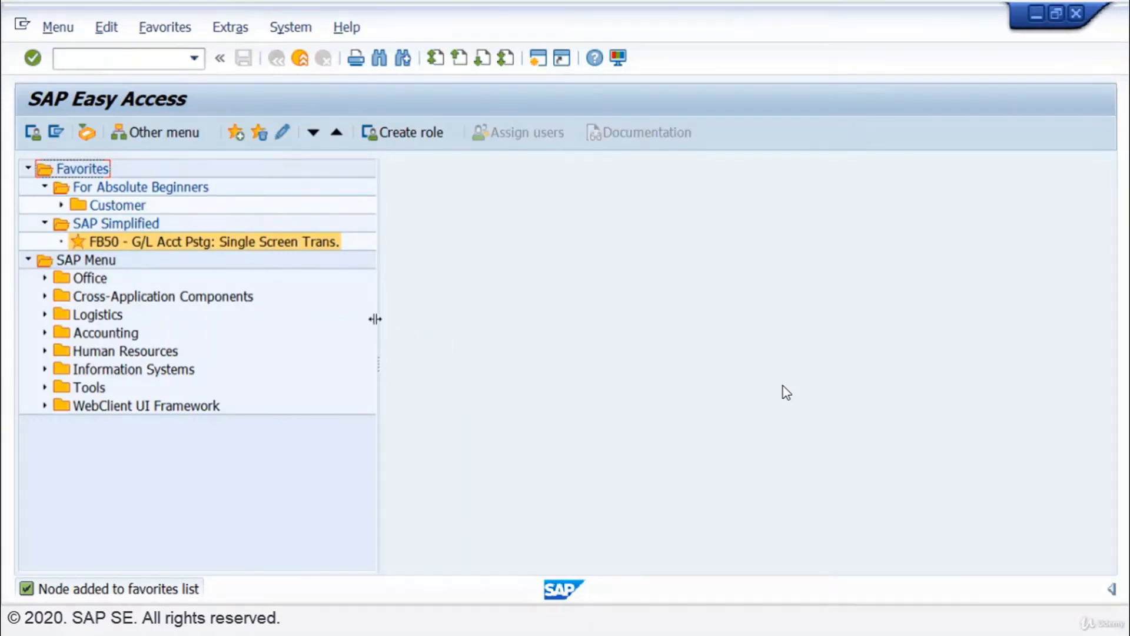
Insert transaction ME53N into the For Absolute Beginners favorites folder.
{"action": "right_click", "coordinate": [185, 187]}
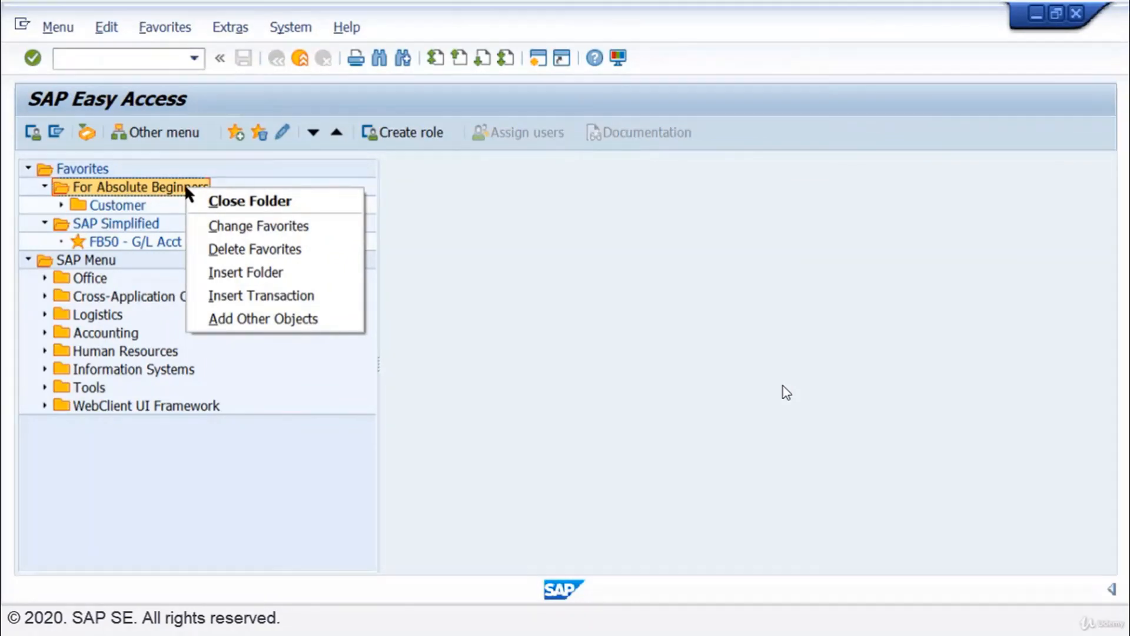
{"action": "left_click", "coordinate": [236, 295]}
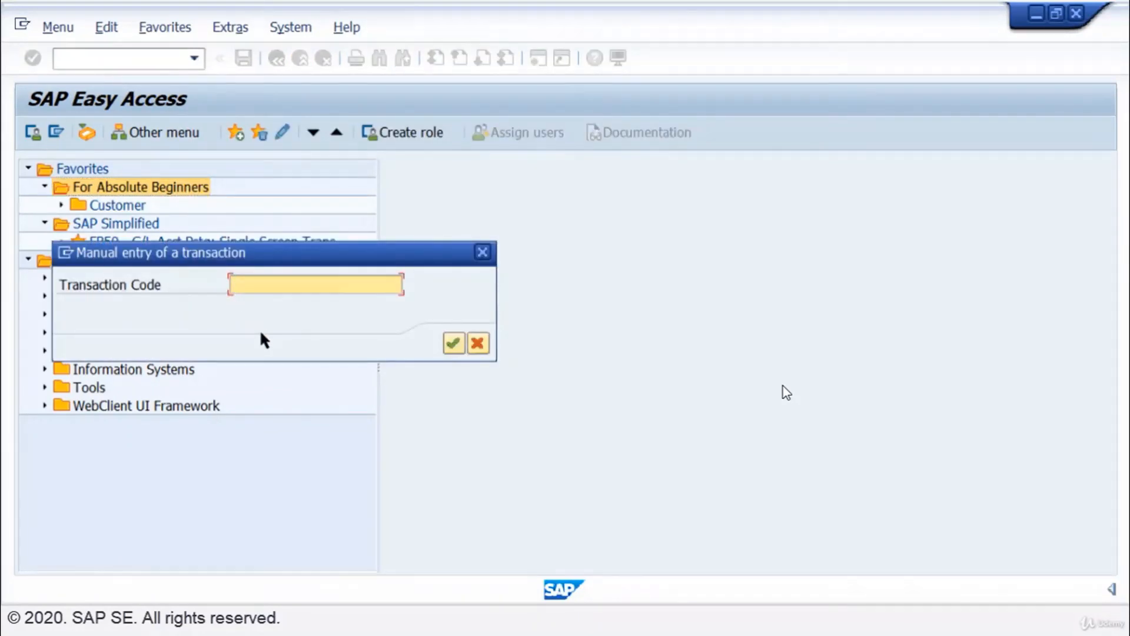
{"action": "type", "text": "ME53N"}
{"action": "left_click", "coordinate": [452, 343]}
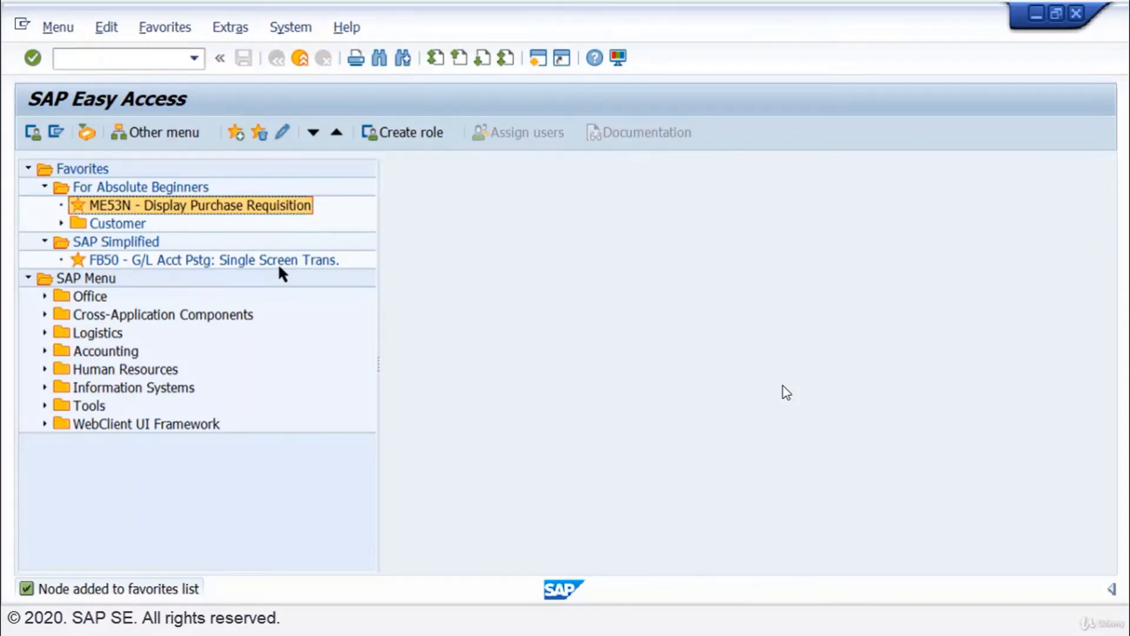
Change the description text of the FB50 favorite to "Posting".
{"action": "right_click", "coordinate": [301, 262]}
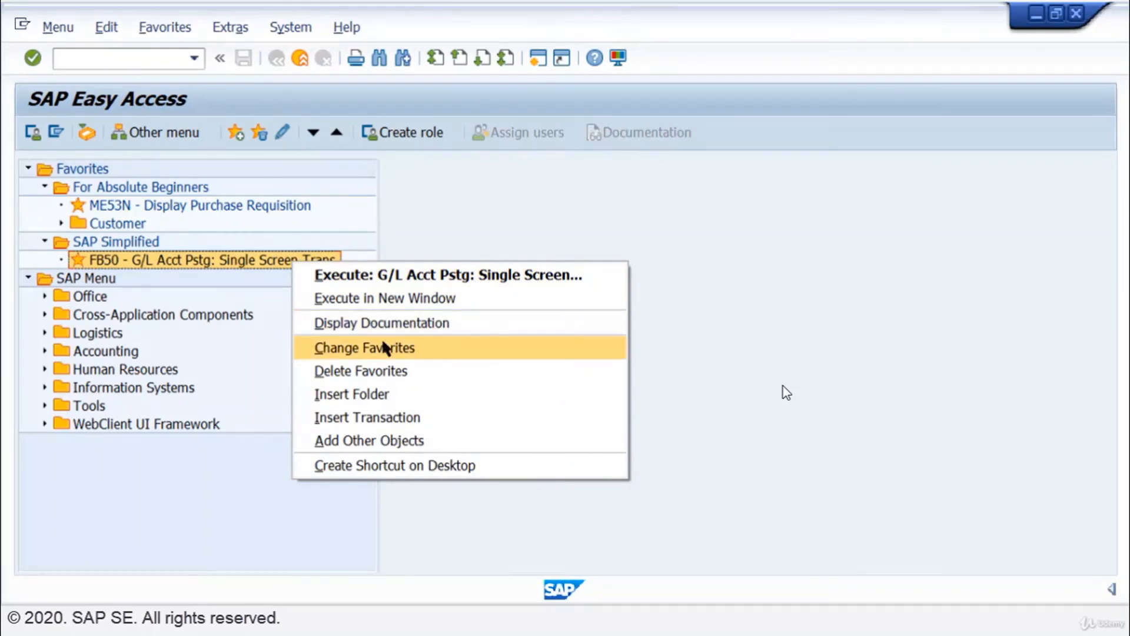
{"action": "left_click", "coordinate": [364, 348]}
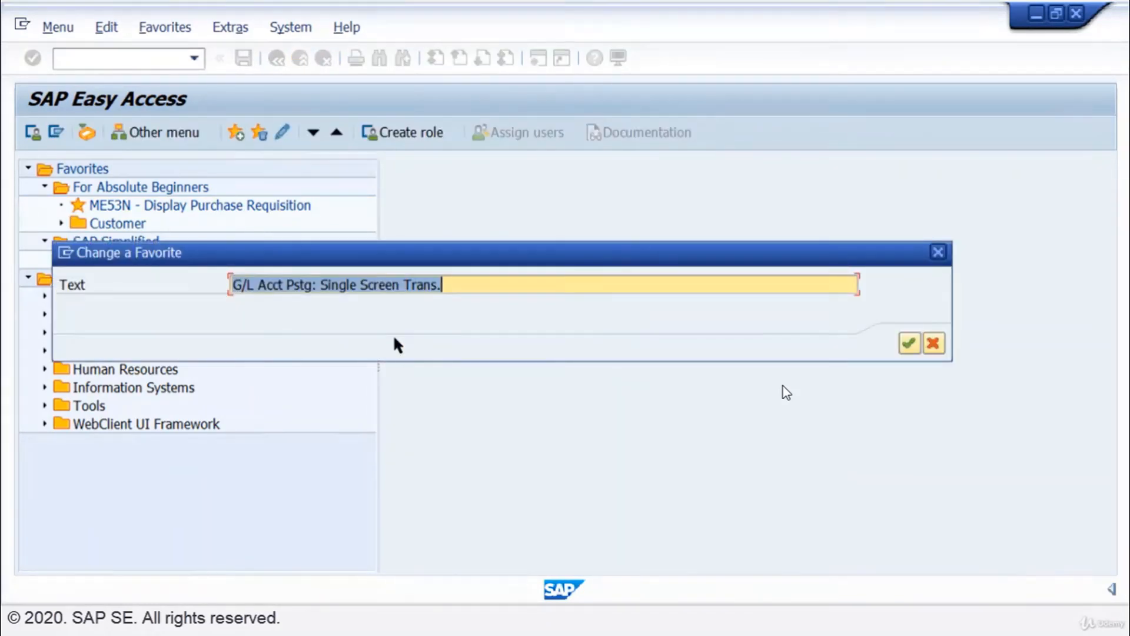
{"action": "type", "text": "Pos"}
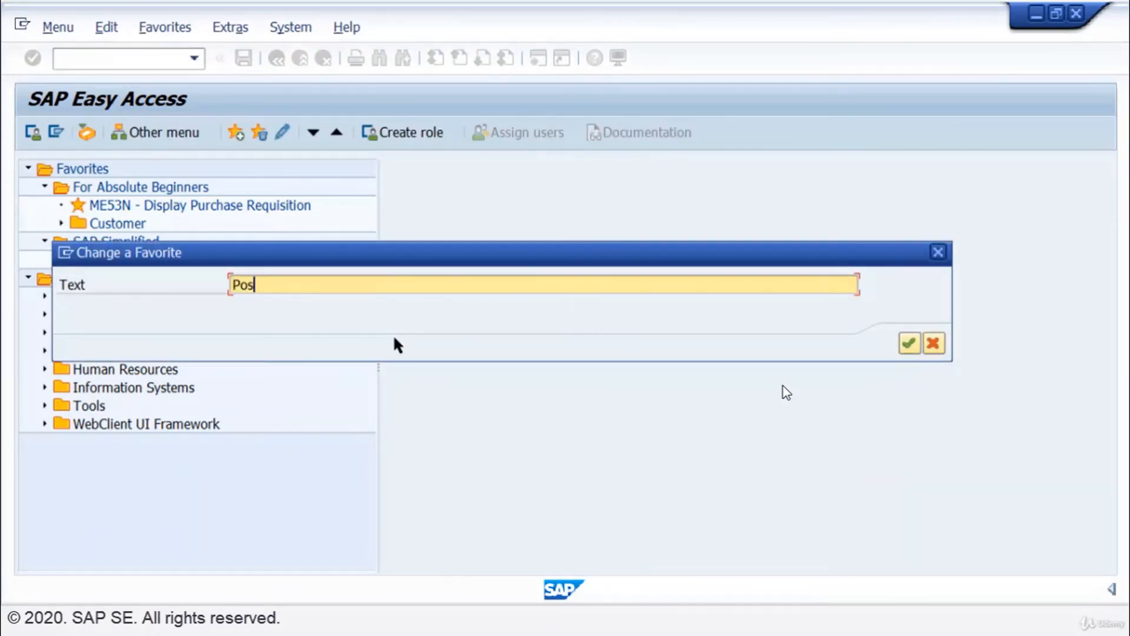
{"action": "type", "text": "ting"}
{"action": "left_click", "coordinate": [909, 342]}
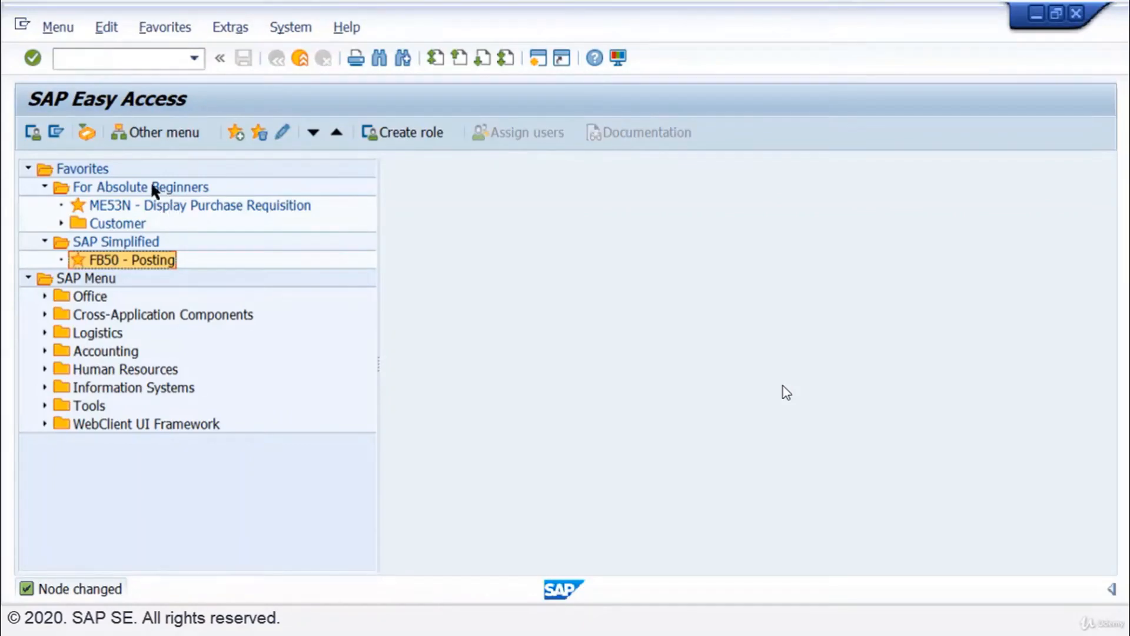
Delete all favorites, including every folder and subordinate node, and confirm the deletion.
{"action": "right_click", "coordinate": [89, 163]}
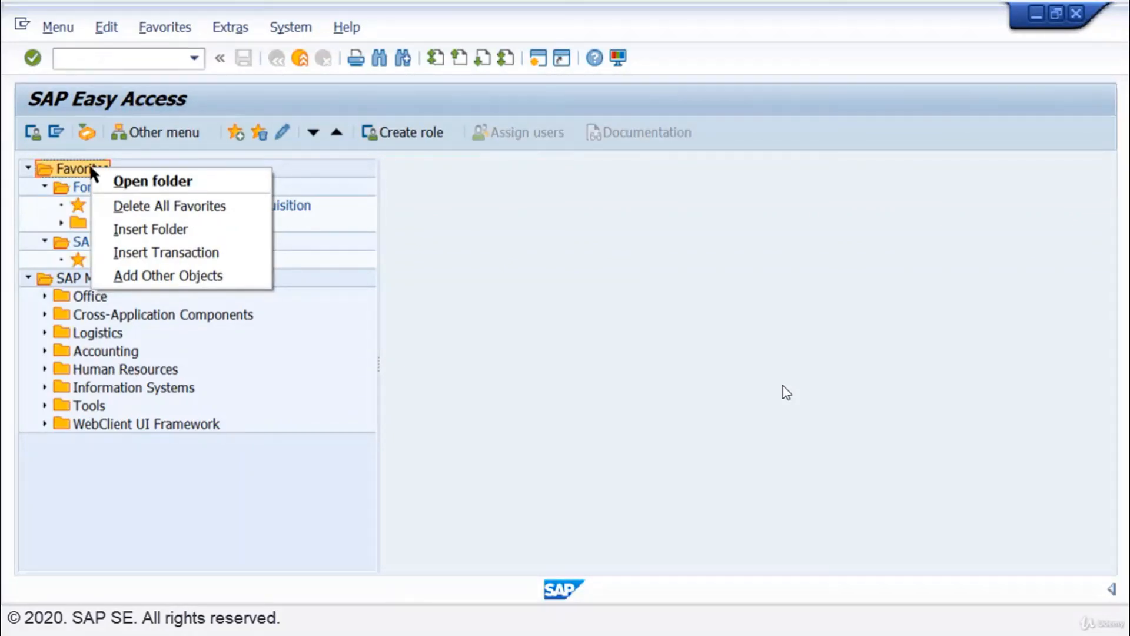
{"action": "left_click", "coordinate": [142, 209]}
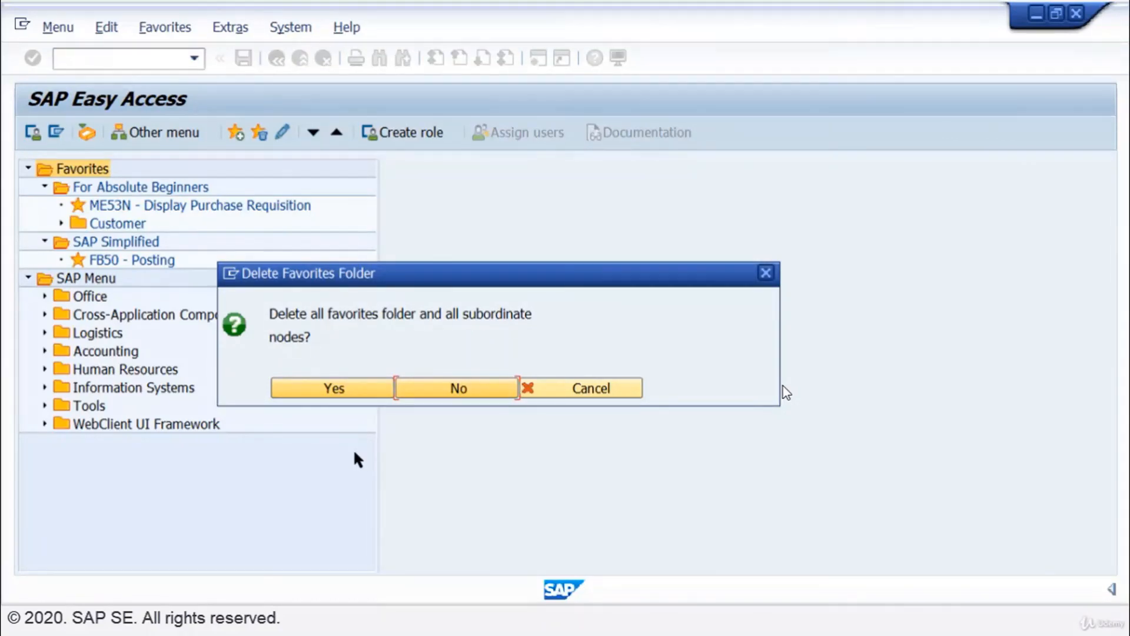
{"action": "left_click", "coordinate": [338, 390]}
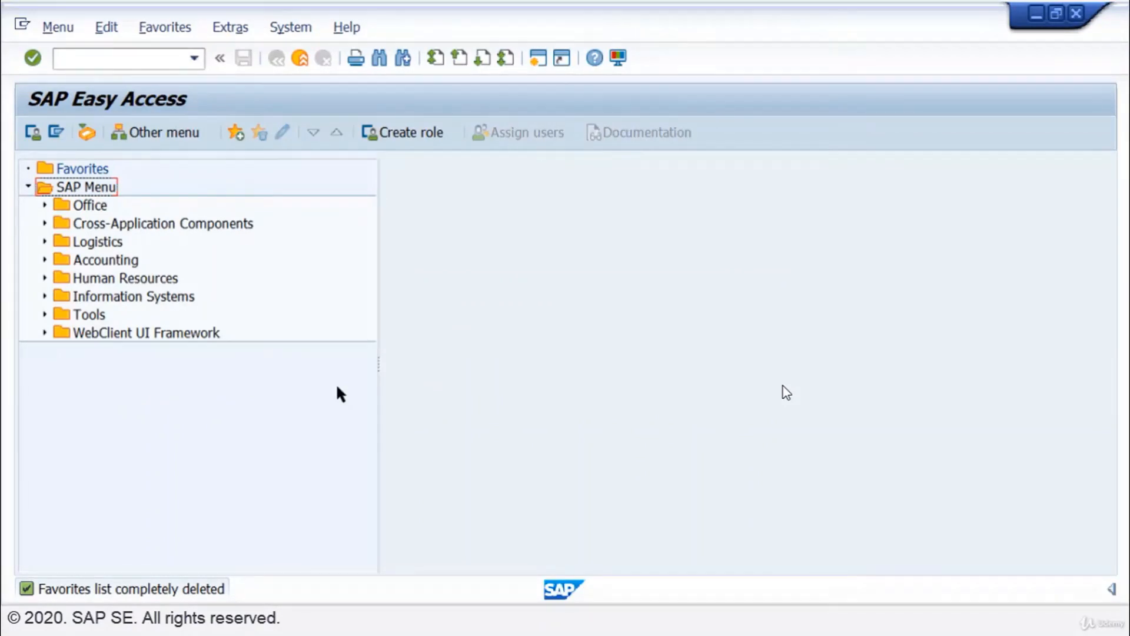